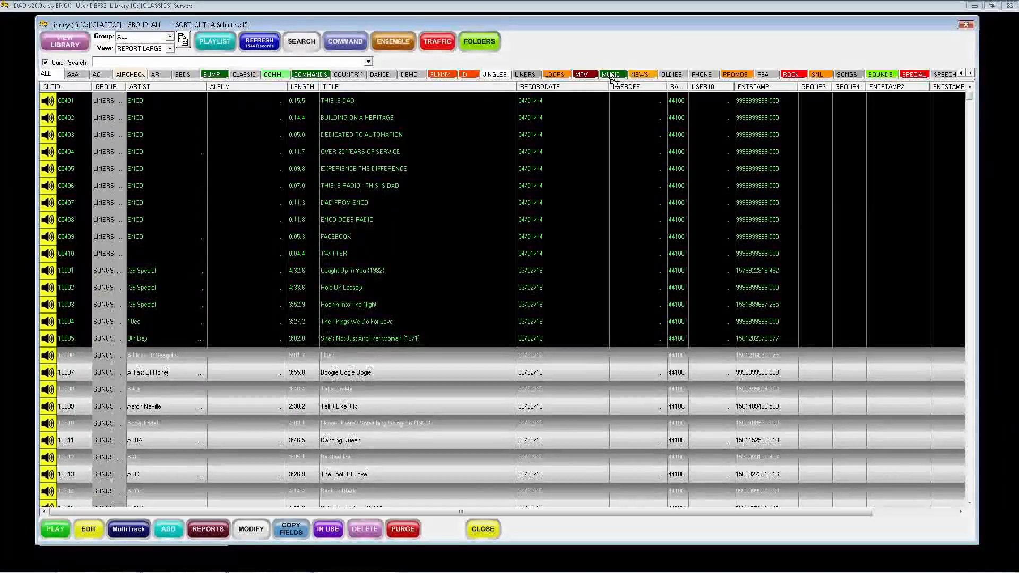
Select several non-adjacent cuts in the library list, including 00404, 00406, 00410, 10003 and 10009.
drag(610, 74, 311, 253)
click(313, 249)
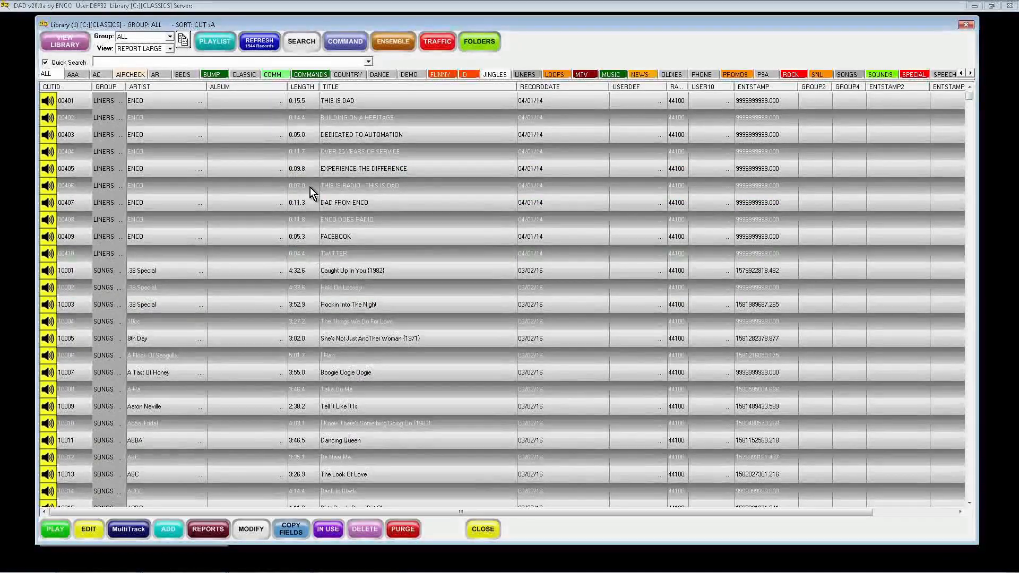
ctrl+click(311, 188)
ctrl+click(334, 304)
ctrl+click(333, 410)
ctrl+click(301, 253)
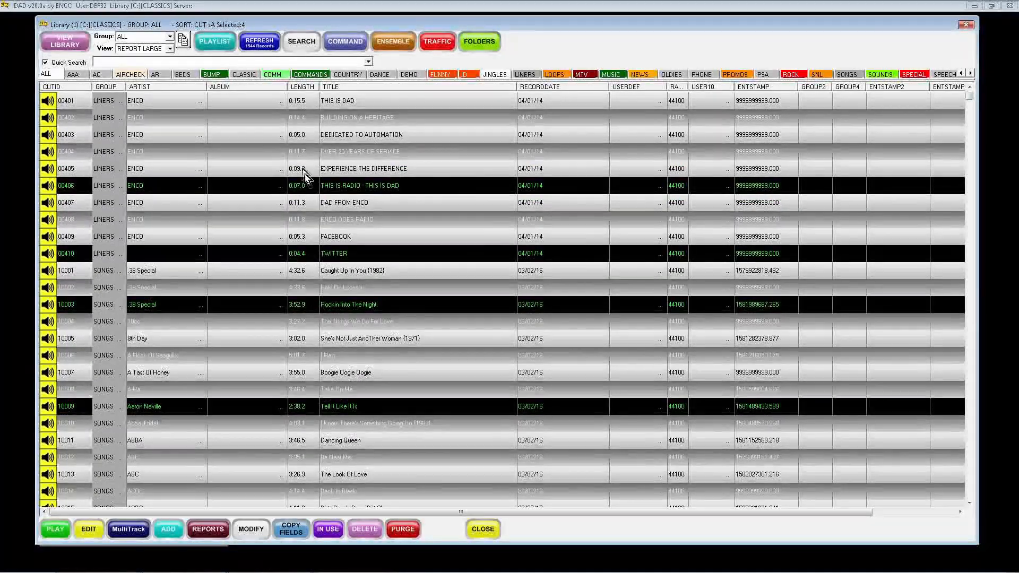
ctrl+click(303, 153)
drag(308, 181, 616, 56)
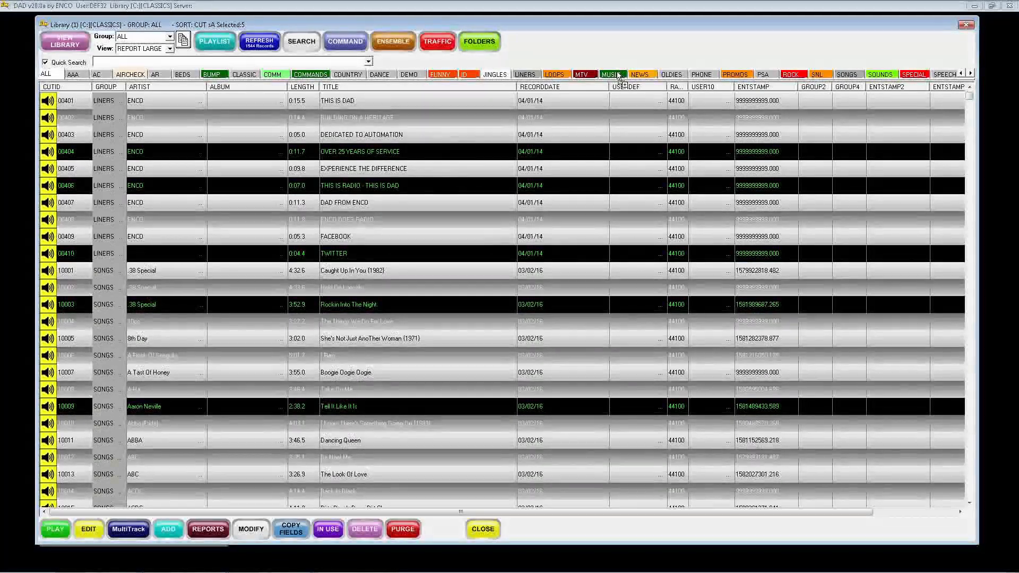
Select a single cut, then sort the library by length, first descending and then ascending.
click(230, 121)
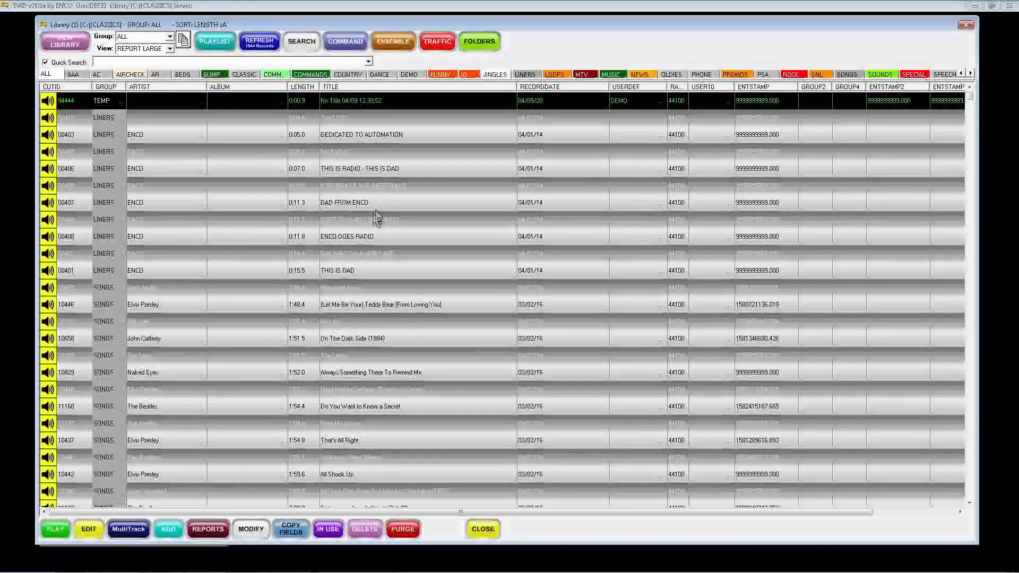
click(310, 100)
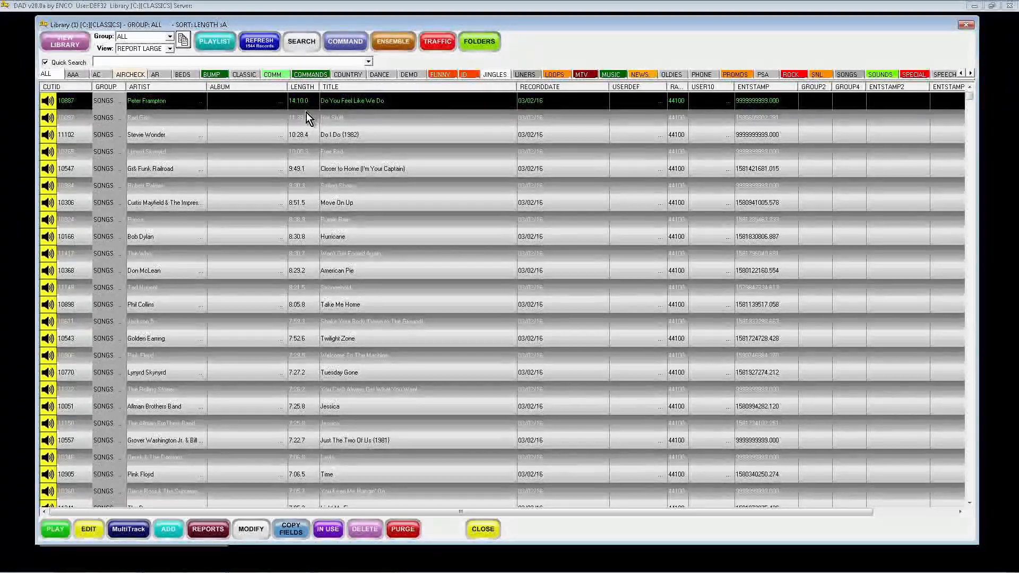
click(308, 88)
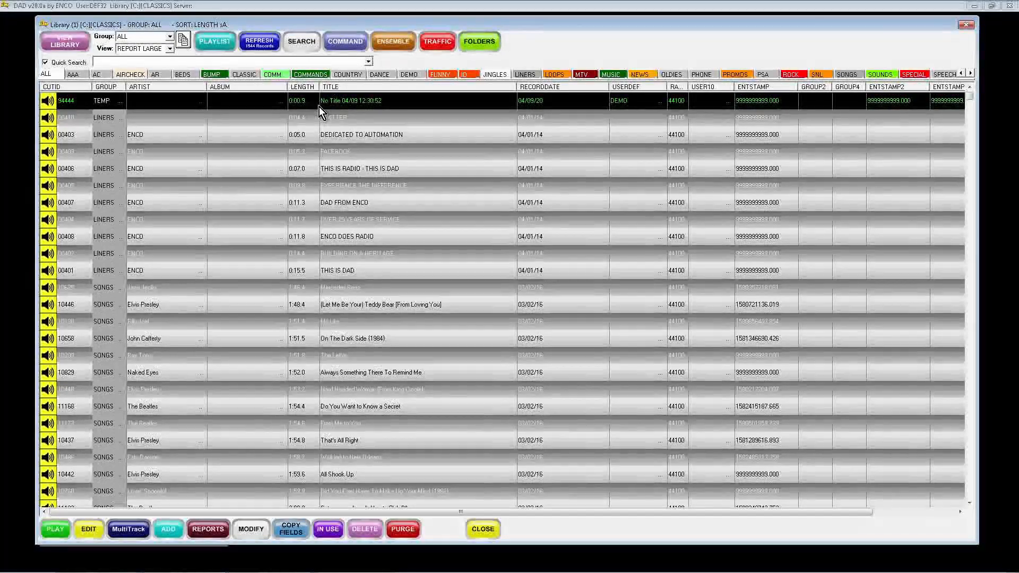
Sort the library by RECORDDATE and then by USERDEF.
click(564, 88)
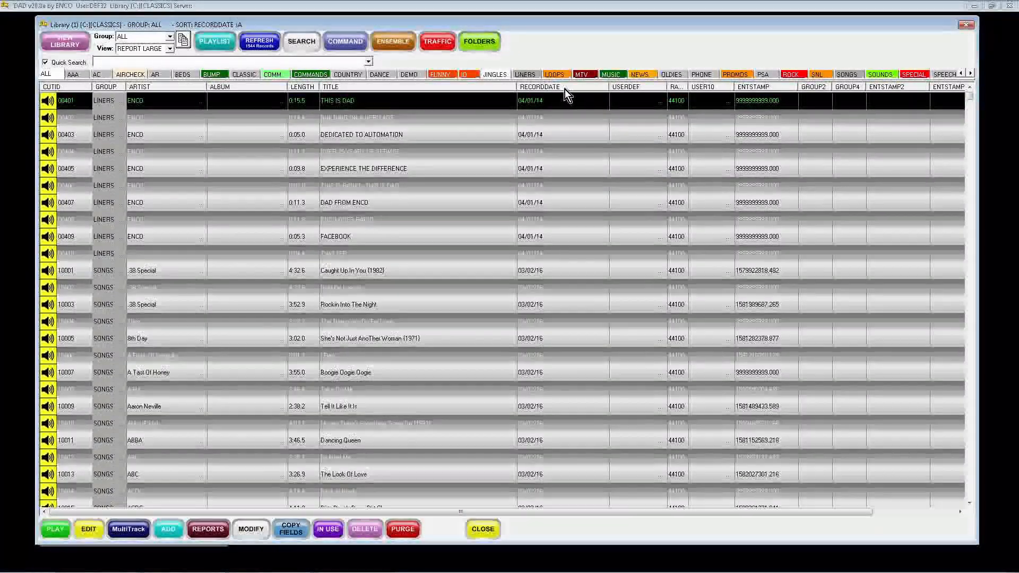
click(626, 88)
Move the USERDEF column next to LENGTH and the ALBUM column after TITLE.
drag(627, 89, 322, 89)
drag(239, 88, 521, 90)
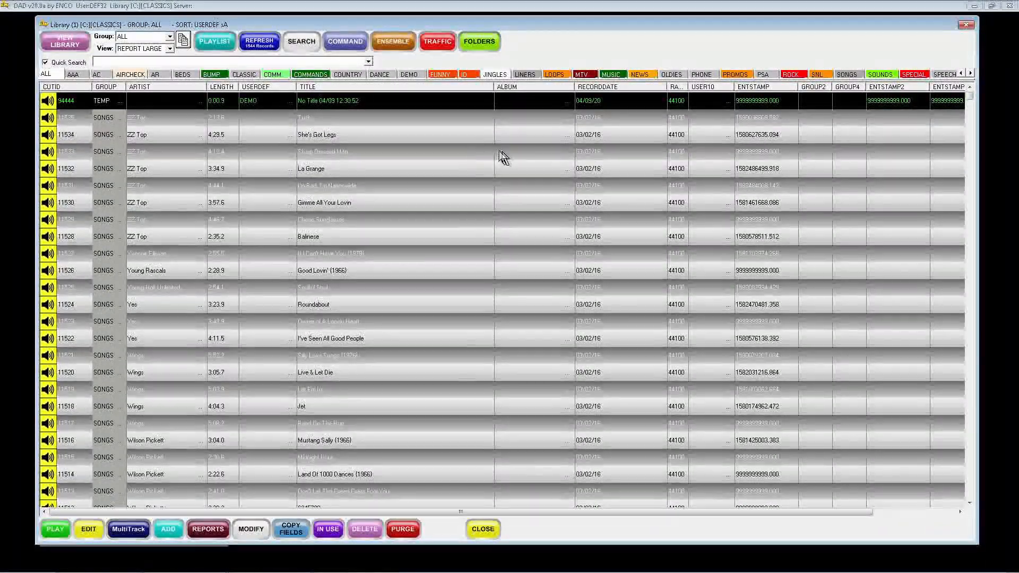
Open the Column Editor, add ACTRESS to the enabled fields, and save.
right_click(916, 24)
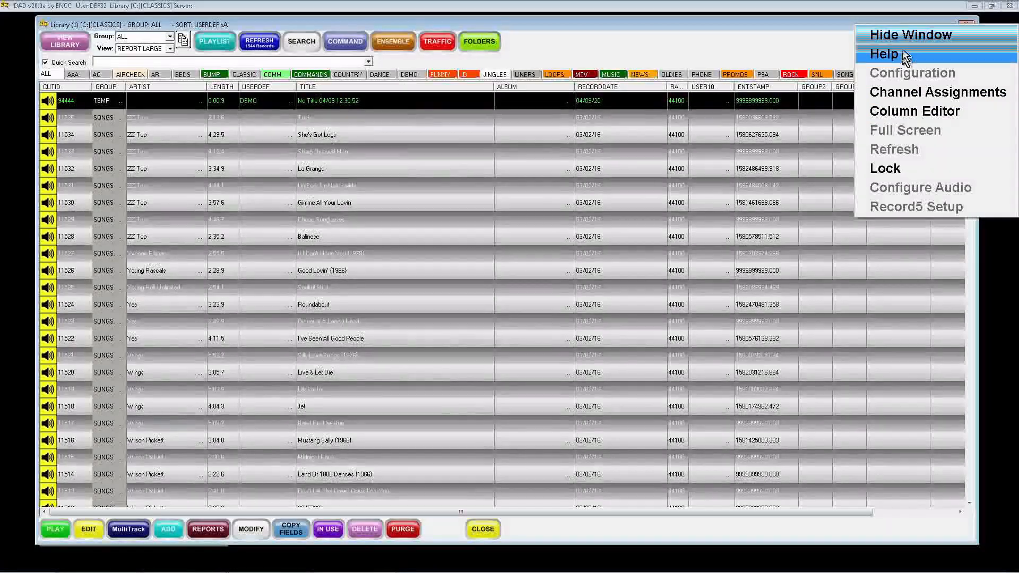
click(915, 109)
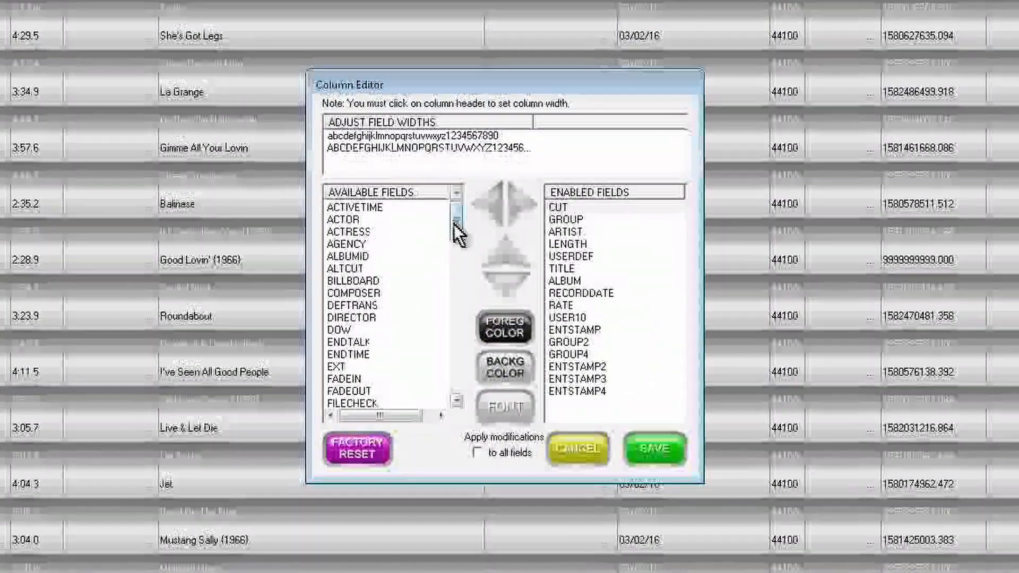
mouse_move(455, 223)
mouse_down()
mouse_move(457, 406)
mouse_move(462, 209)
mouse_up()
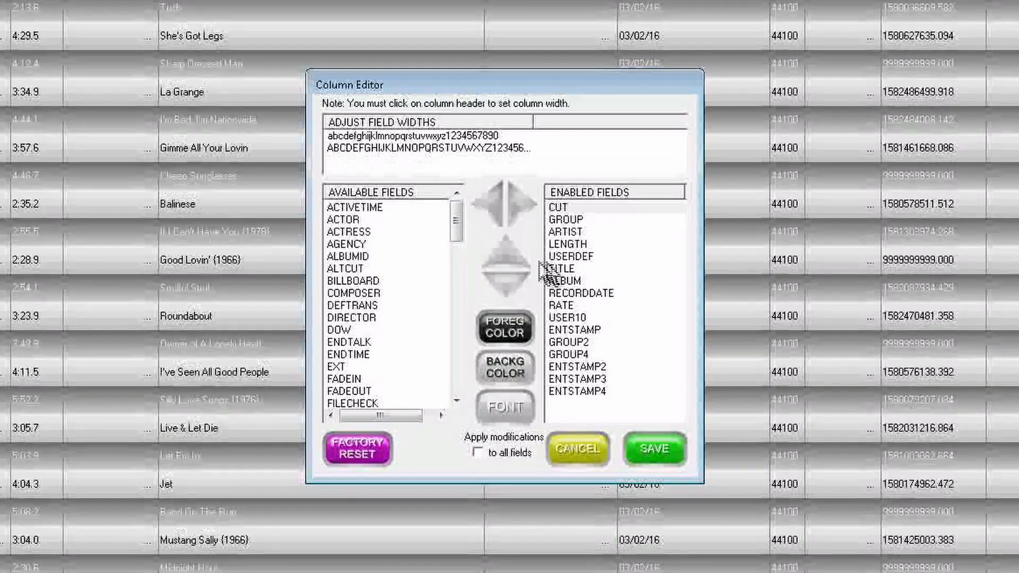
drag(361, 232, 532, 216)
click(529, 216)
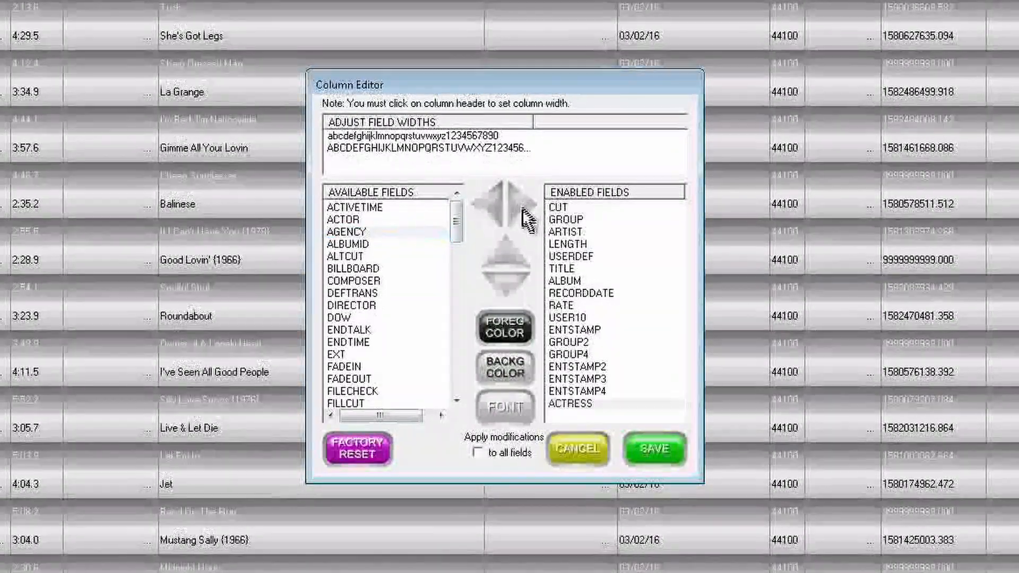
click(671, 456)
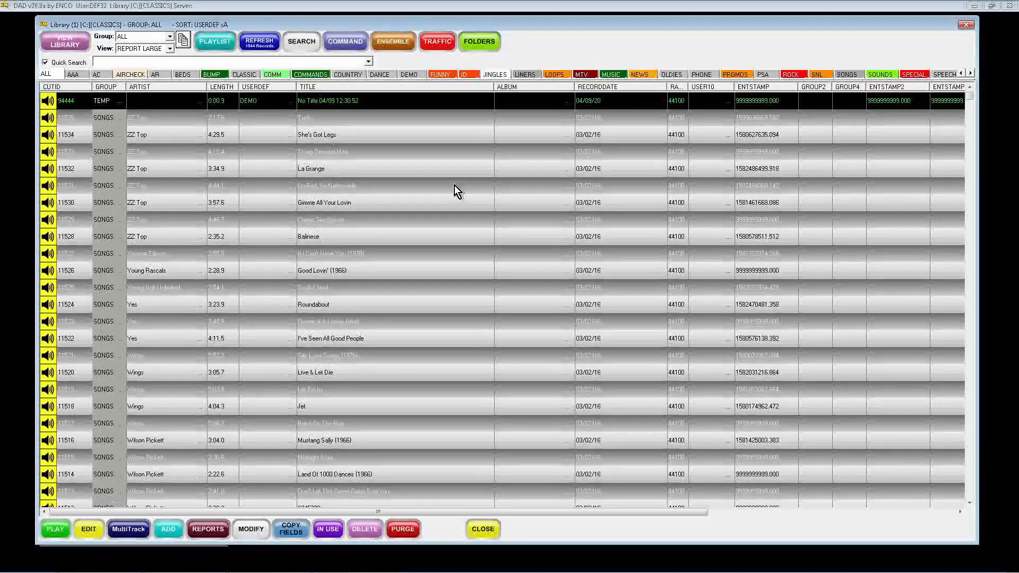
Open the record for 'Gimme All Your Lovin' and show its additional USER data fields.
double_click(283, 204)
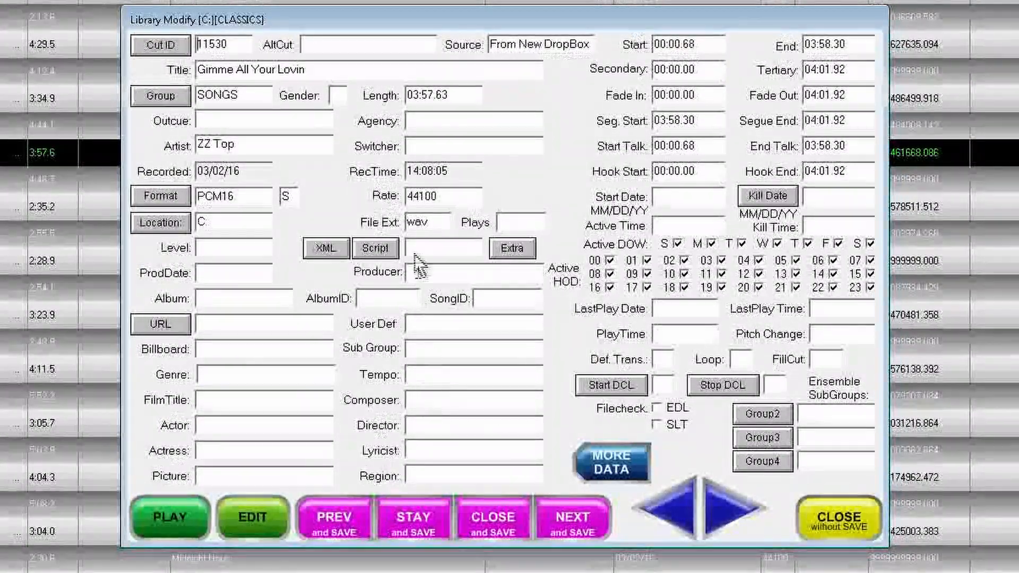
click(446, 125)
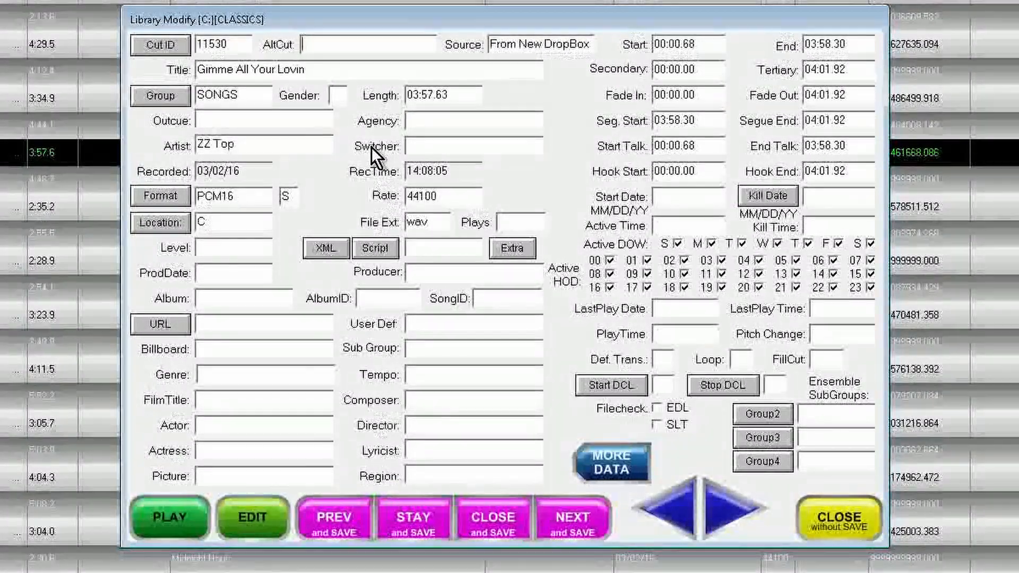
click(607, 464)
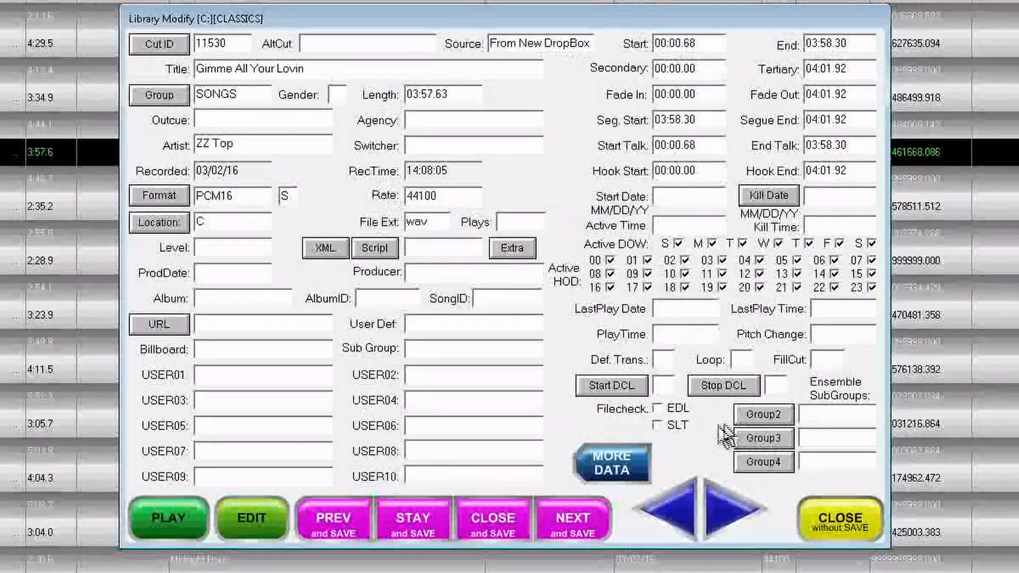
Open the cut in the waveform editor.
click(271, 523)
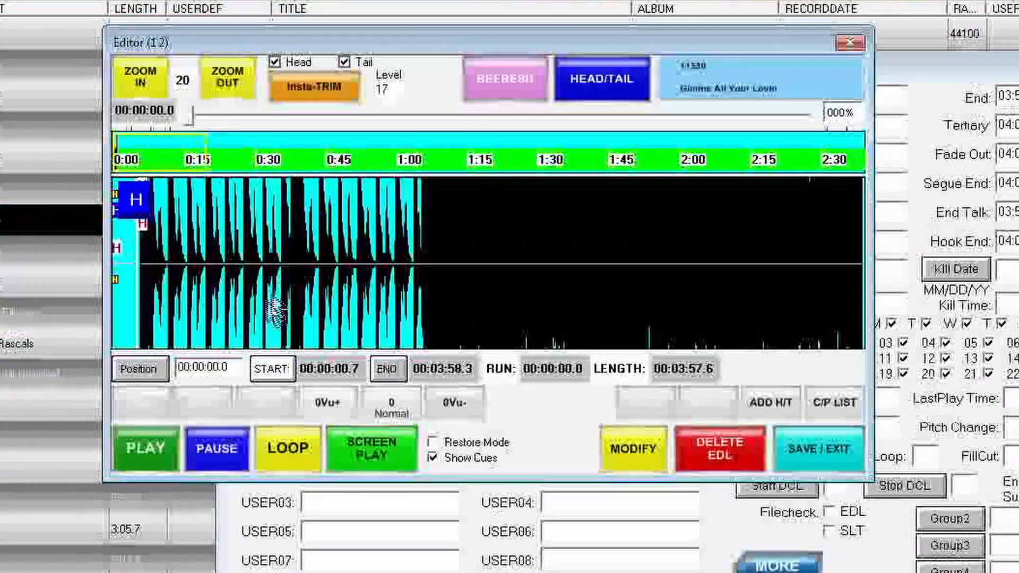
mouse_move(123, 208)
mouse_down()
mouse_move(194, 209)
mouse_move(143, 204)
mouse_up()
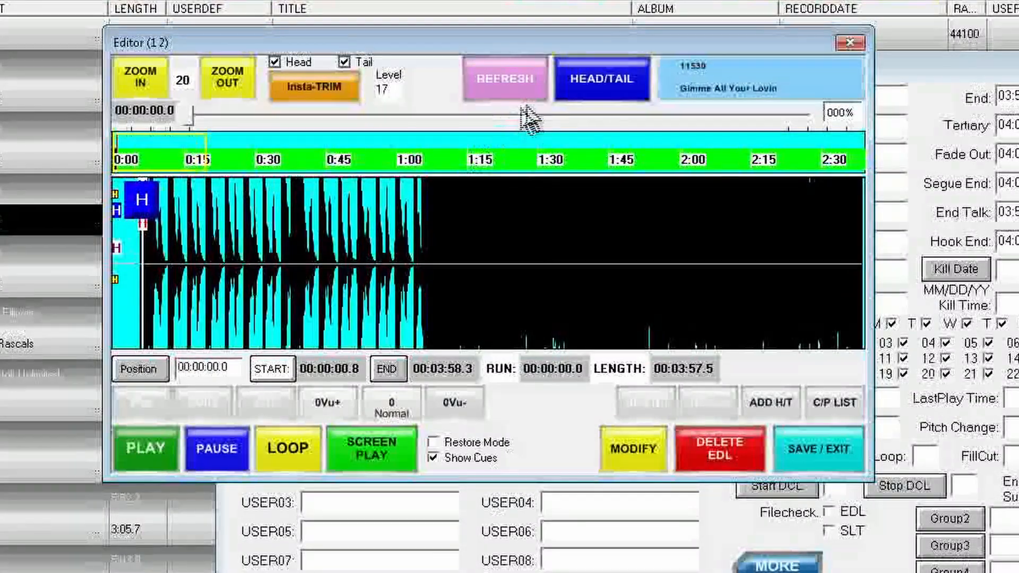
Switch the editor to Talk Time mode and move the talk start marker to the start of the audio.
click(610, 90)
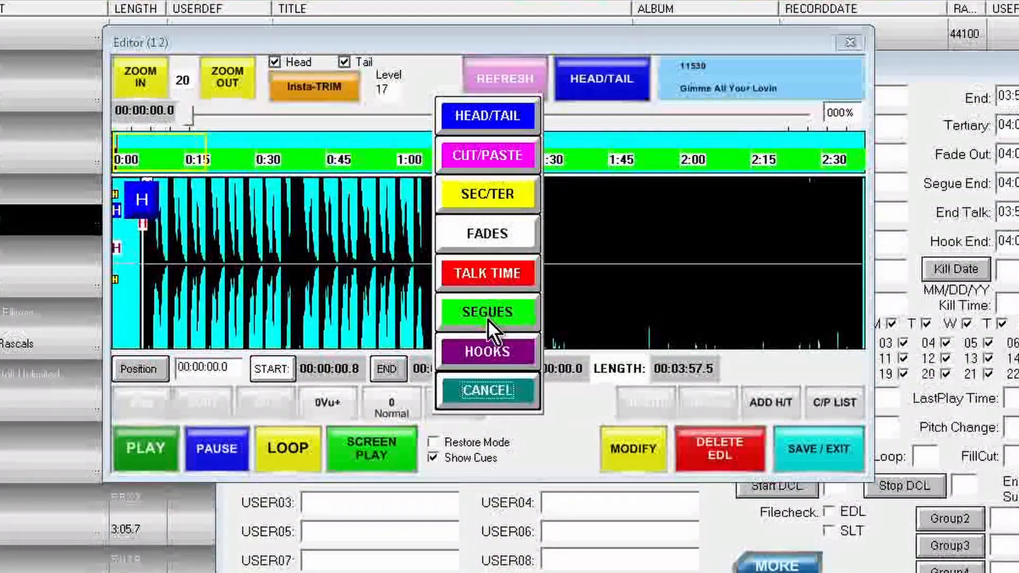
click(491, 279)
mouse_move(164, 204)
mouse_down()
mouse_move(200, 199)
mouse_move(134, 211)
mouse_up()
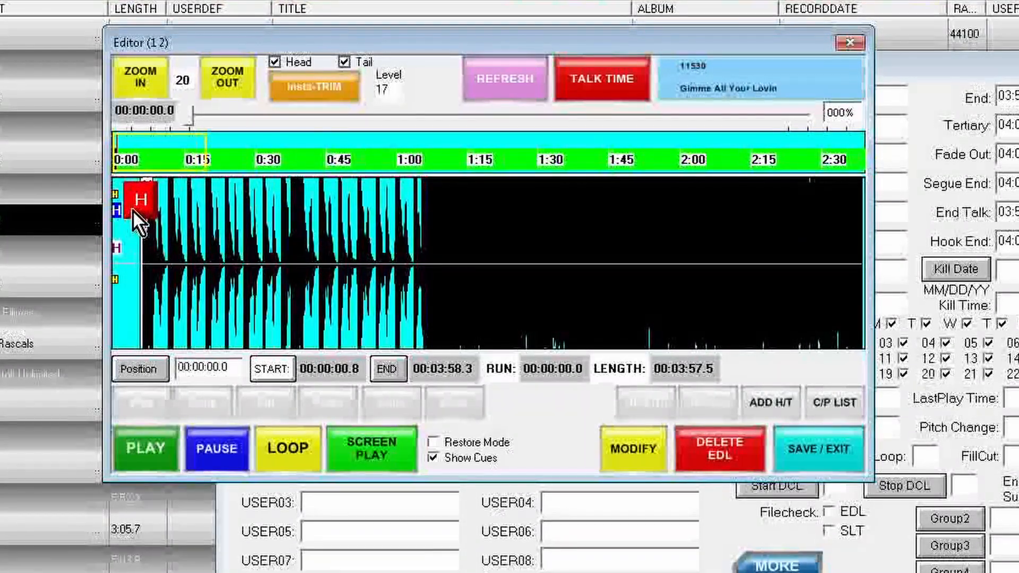
Switch to Segues mode and place the segue start and end markers at about 0:06.8 and 0:08.2.
click(586, 80)
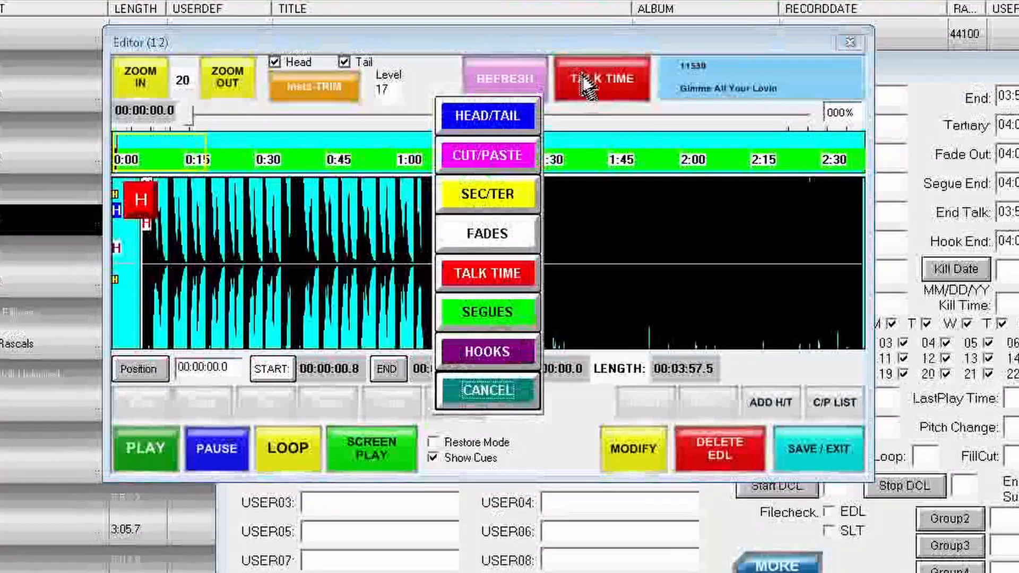
click(511, 311)
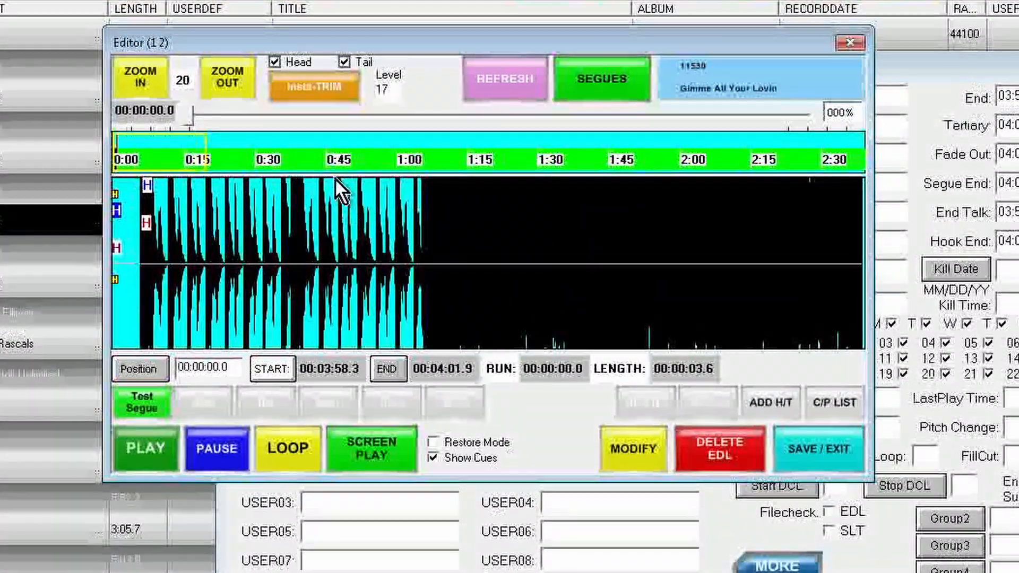
mouse_move(435, 271)
mouse_down()
mouse_move(474, 330)
mouse_move(422, 326)
mouse_up()
drag(337, 210, 371, 209)
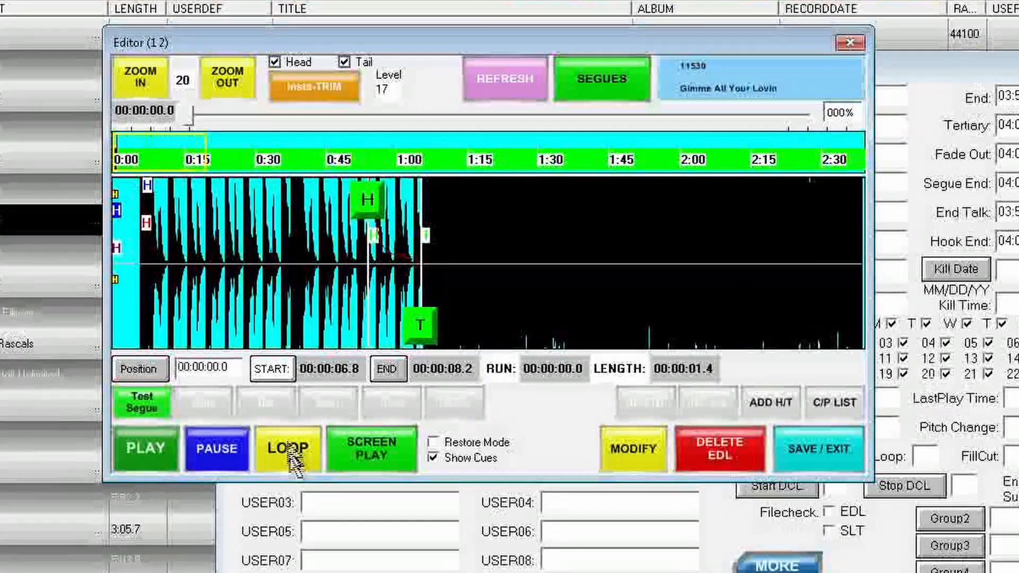
Zoom in and out on the waveform, then save the marker edits and exit the editor.
click(153, 83)
click(151, 81)
click(151, 81)
click(233, 84)
click(225, 86)
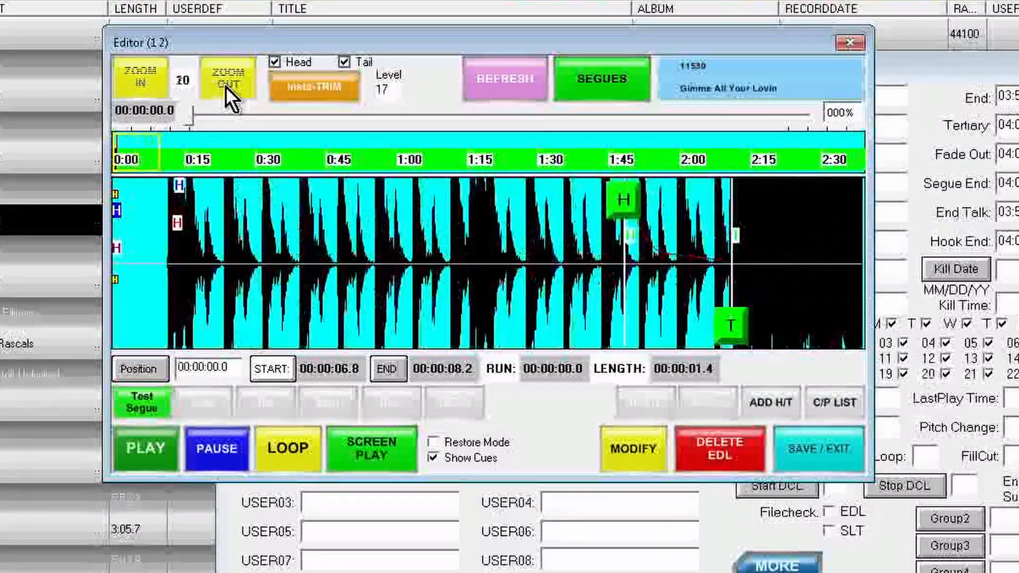
click(225, 86)
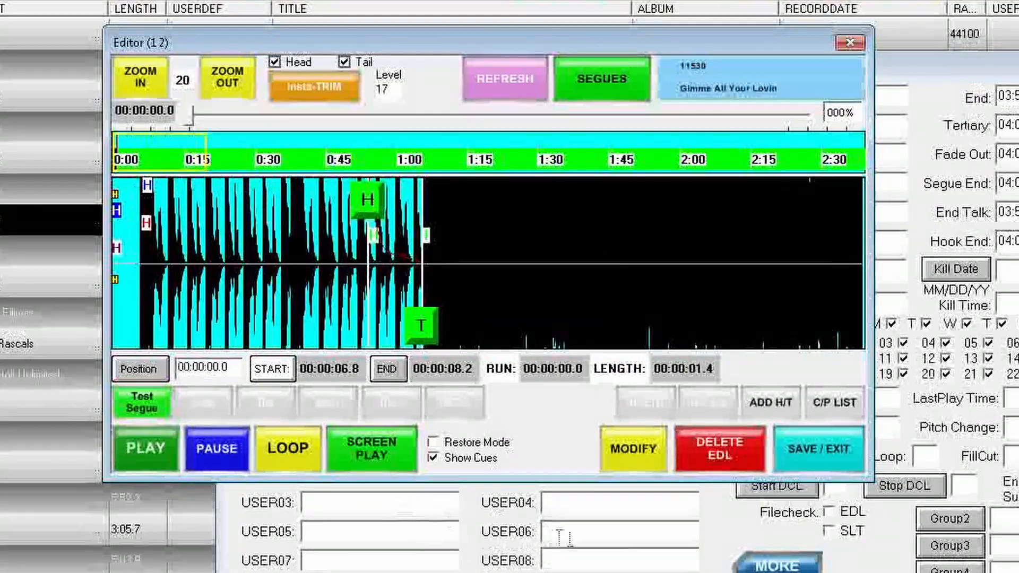
click(804, 470)
Close the cut's modify window.
click(468, 203)
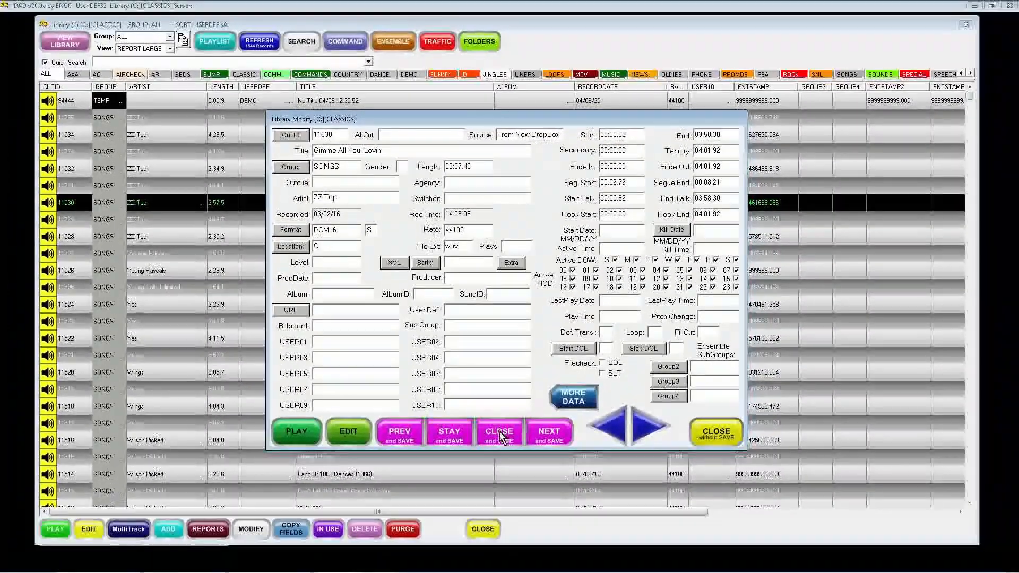
click(502, 436)
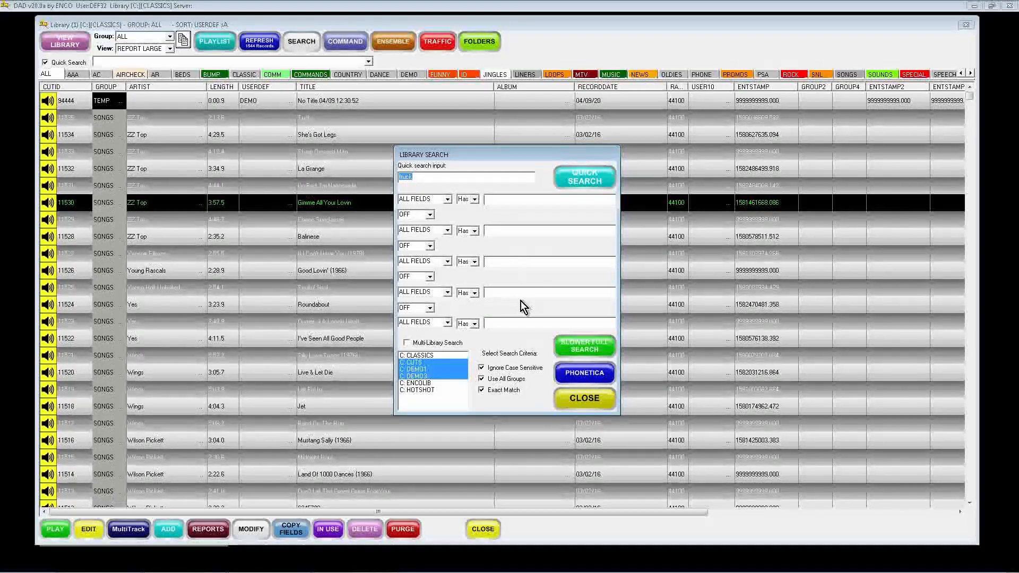
Close the Library Search dialog and the Ensemble music scheduler.
click(572, 400)
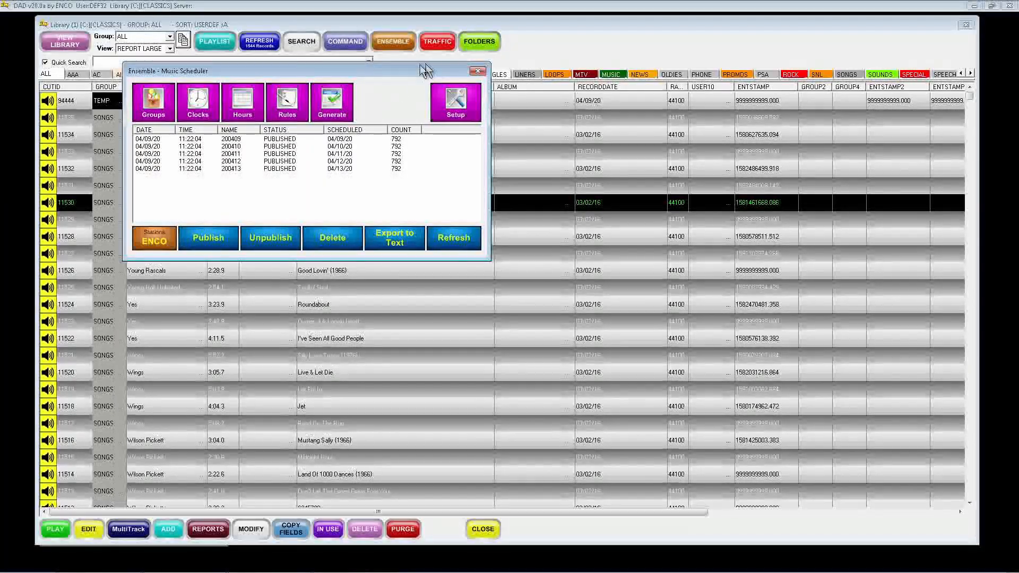
click(477, 72)
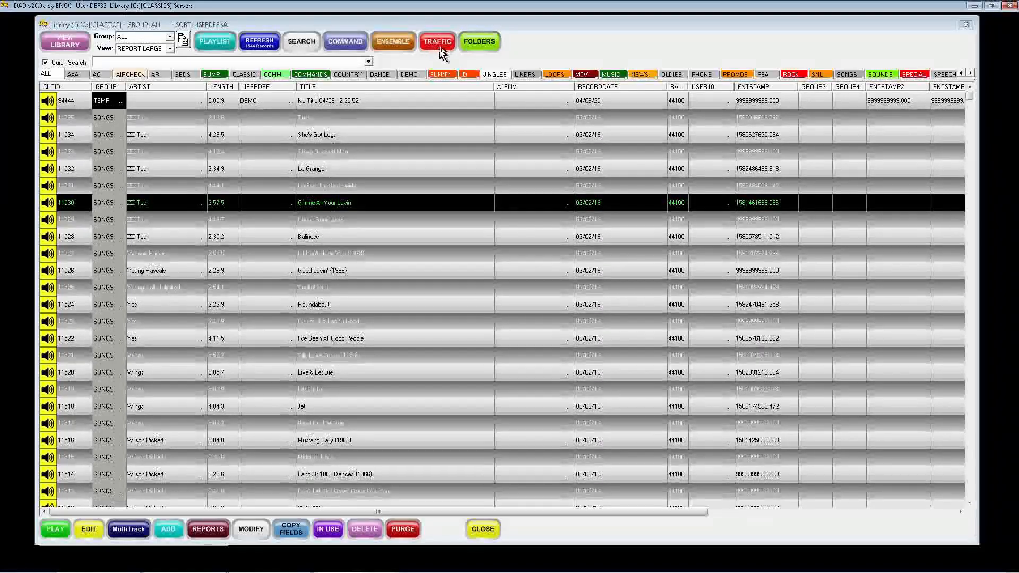
Open Folders and add a new folder named Wes.
click(482, 43)
drag(202, 23, 500, 90)
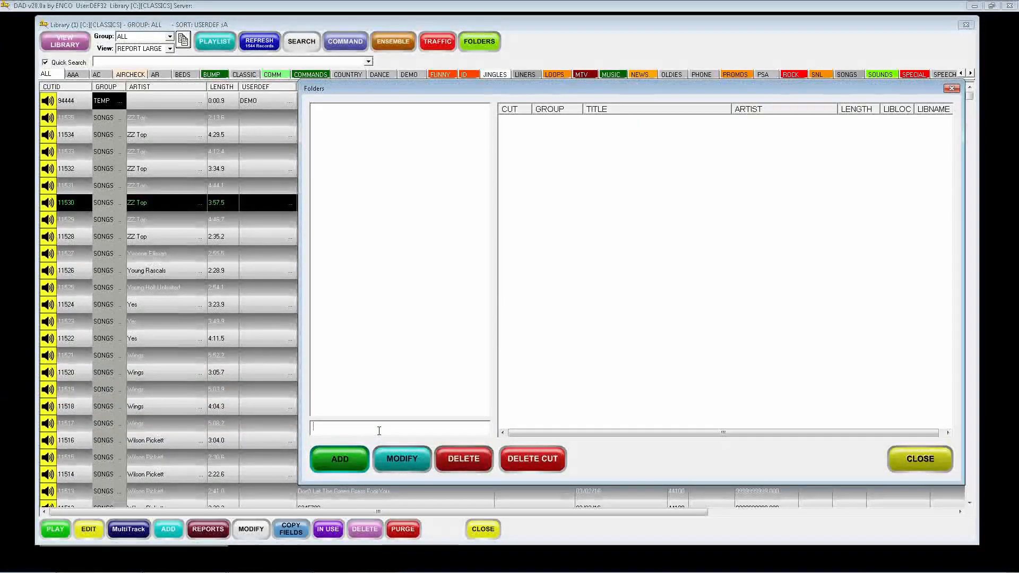
key(BackSpace)
click(339, 457)
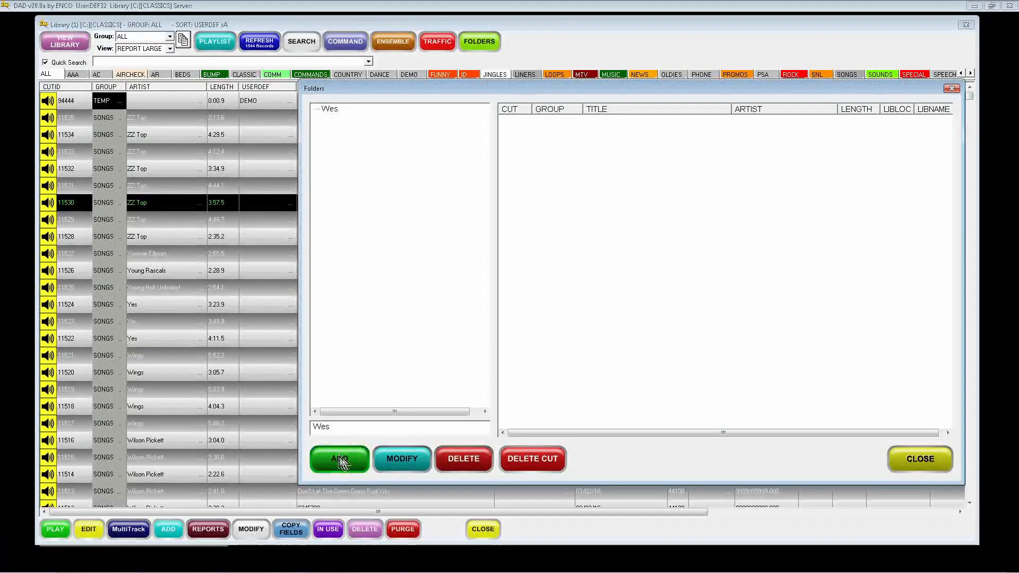
Resize the library window so it sits beside the Folders window.
click(193, 173)
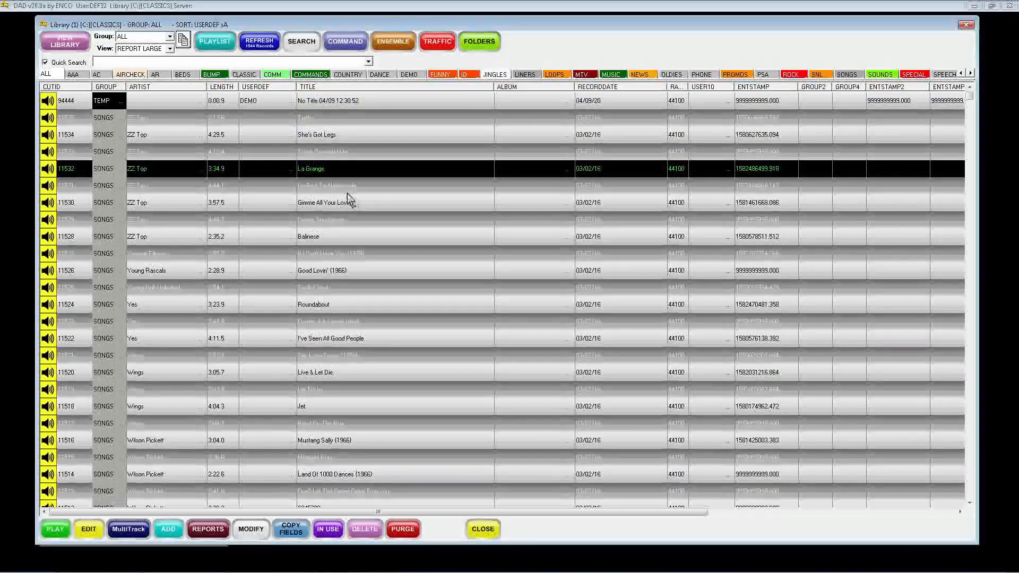
drag(978, 35, 530, 64)
drag(573, 93, 823, 52)
Add 'Good Lovin' (1966)', 'I've Seen All Good People' and 'Live & Let Die' to the Wes folder.
drag(262, 271, 621, 155)
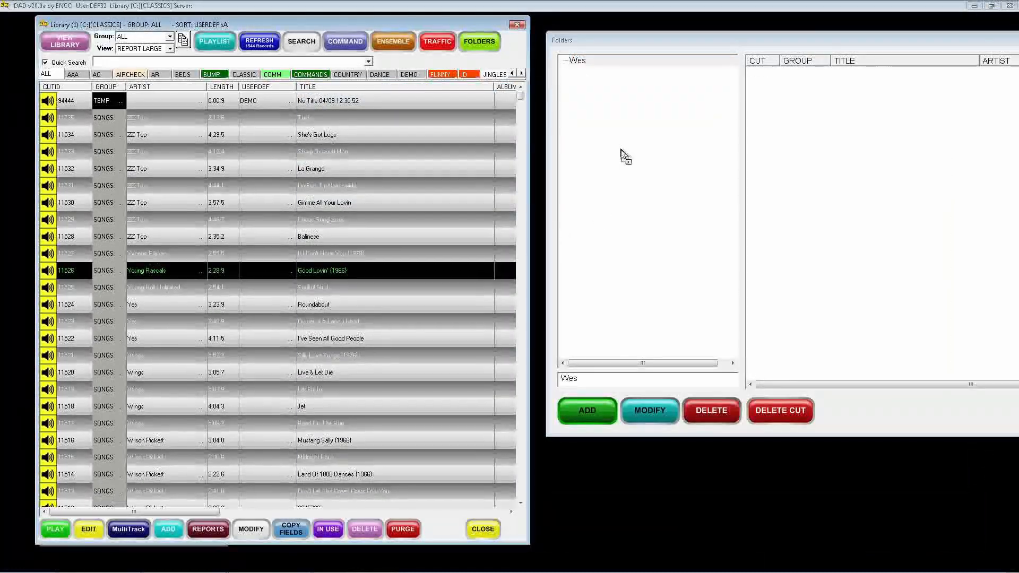
drag(297, 338, 802, 182)
drag(319, 372, 761, 230)
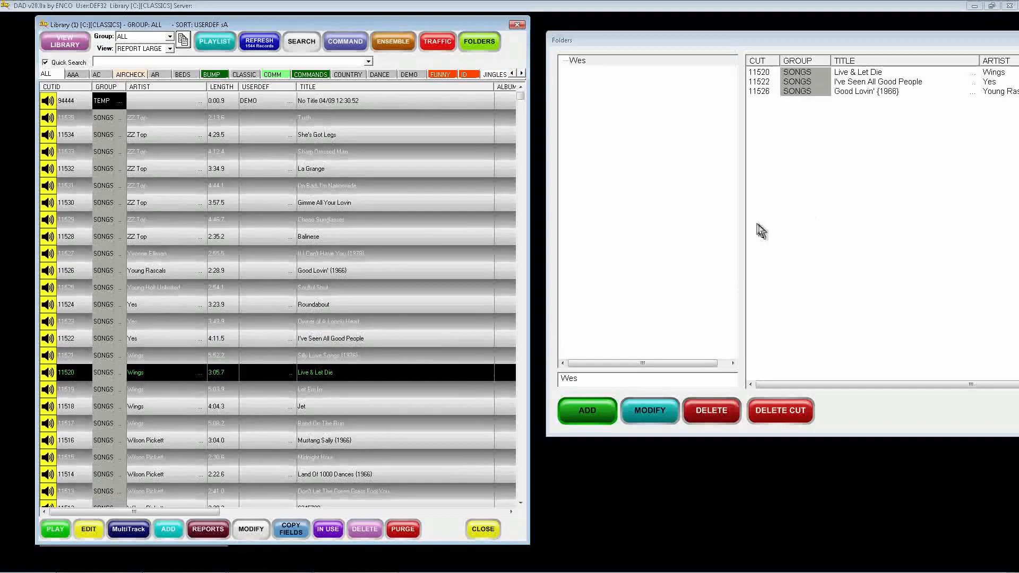
Close the Folders window and resize the library window back to full width.
drag(663, 42, 380, 68)
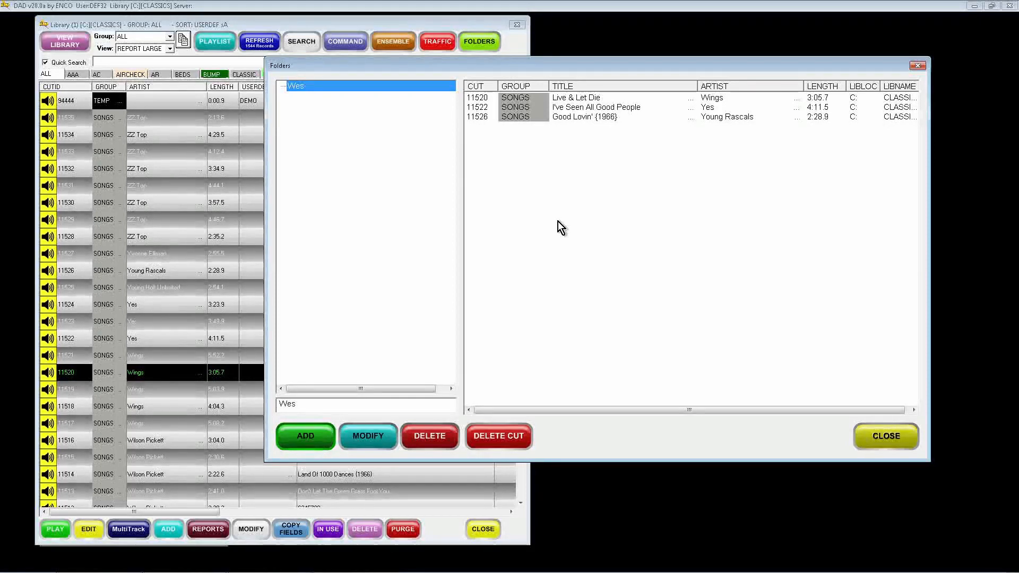
click(880, 443)
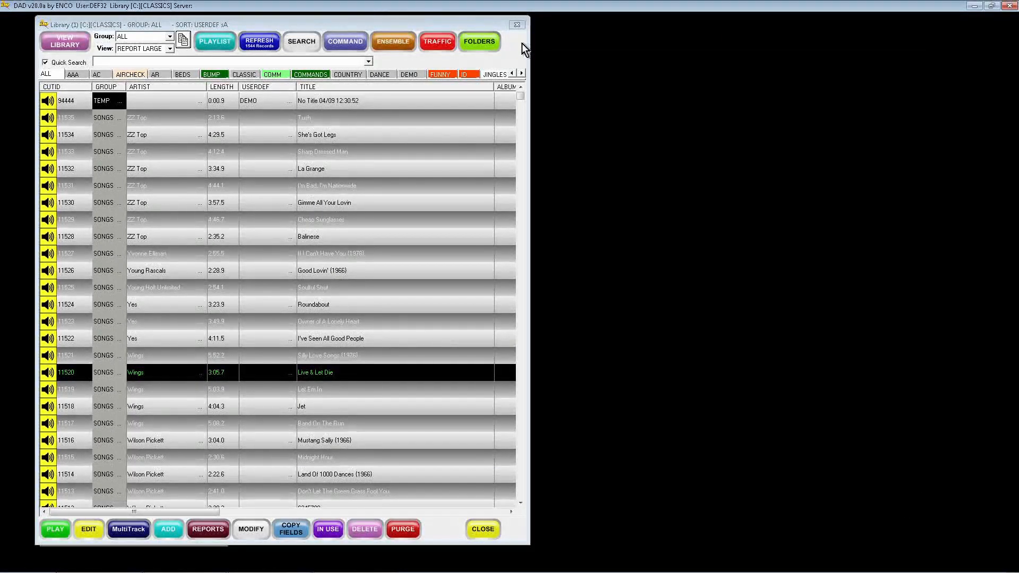
drag(526, 48, 883, 32)
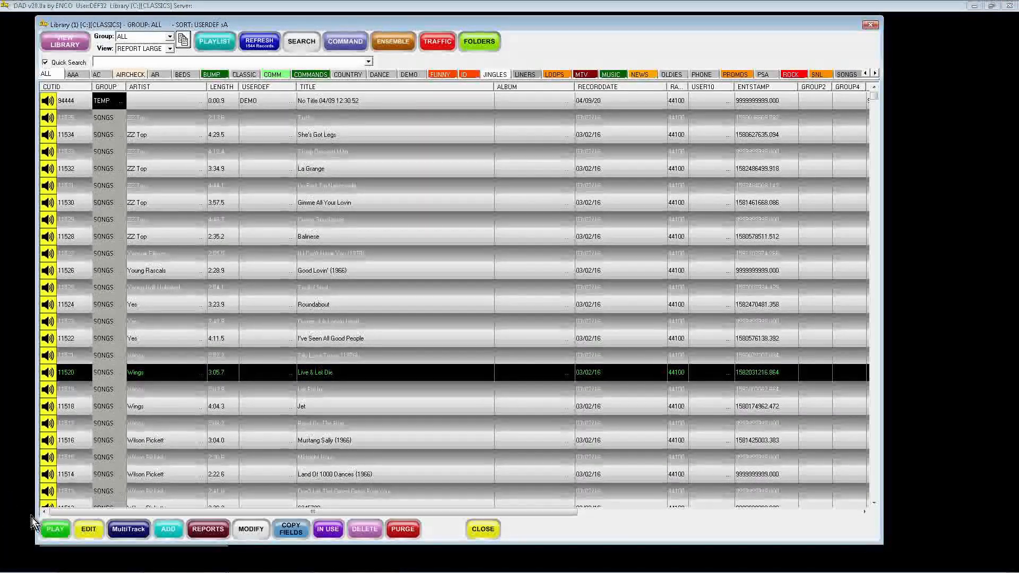
Play and then stop the selected cut.
click(62, 537)
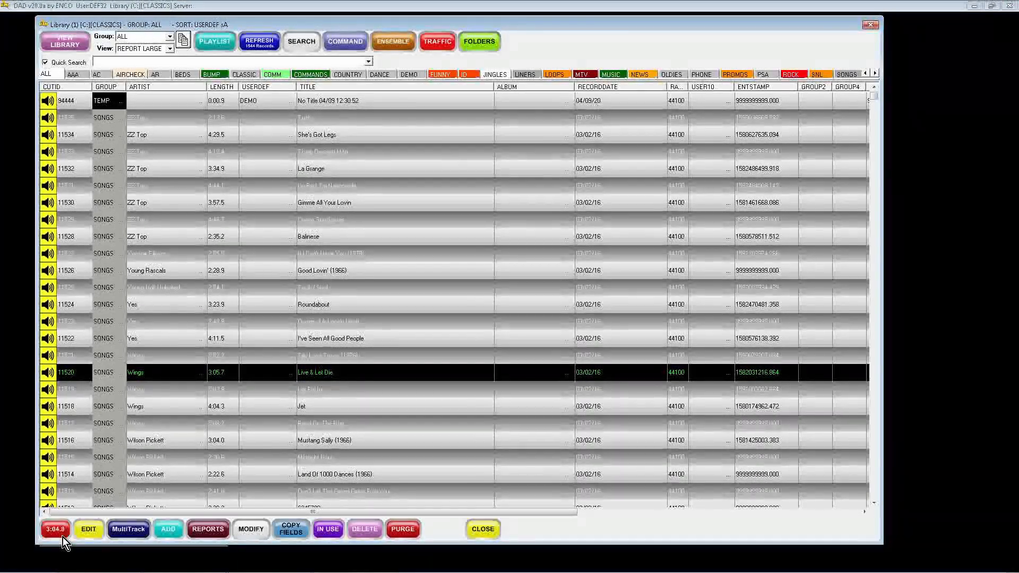
click(63, 537)
Open the selected cut in the audio editor and exit it.
click(91, 535)
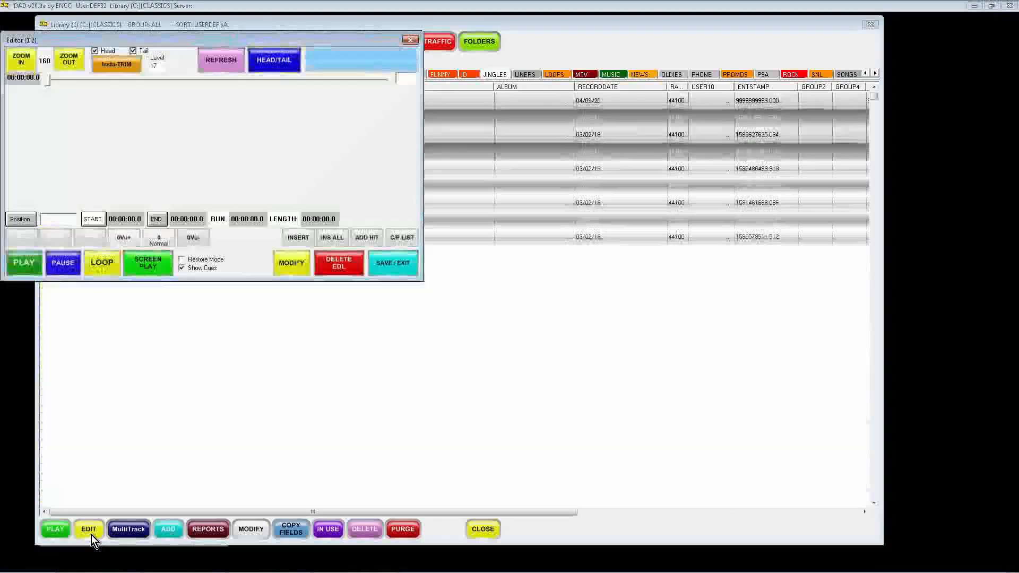
click(391, 263)
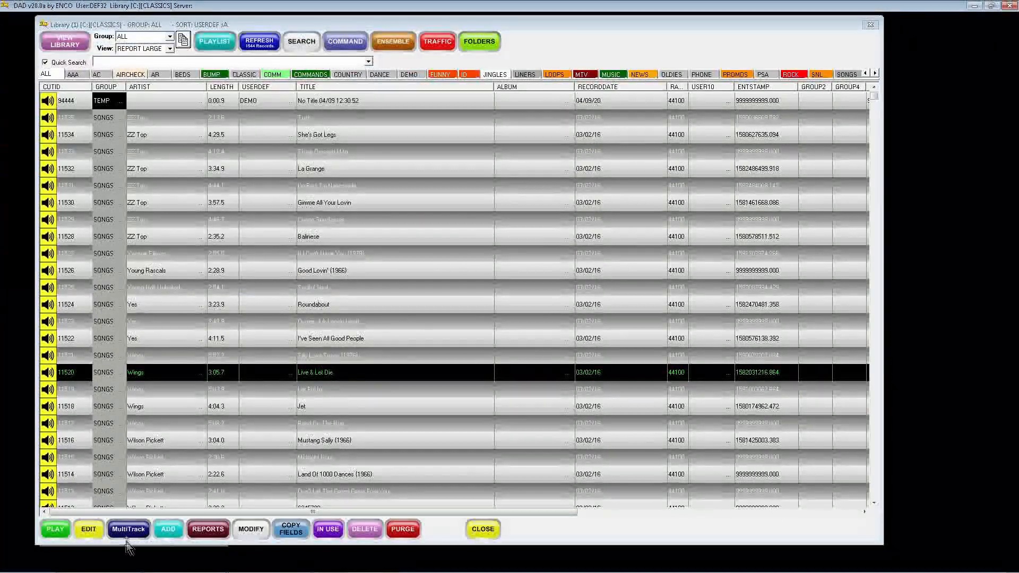